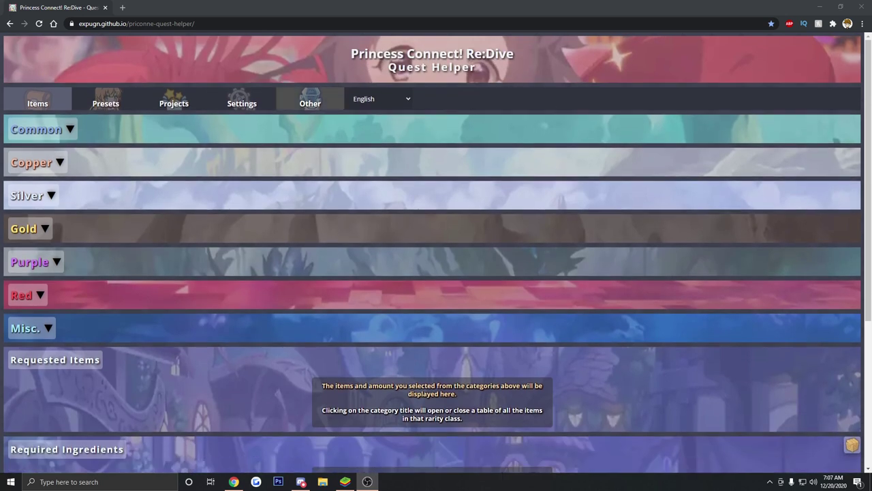
# View the Paladin Greave's current and legacy recipes in the Recipe Data page, and close the page.
pyautogui.click(310, 99)
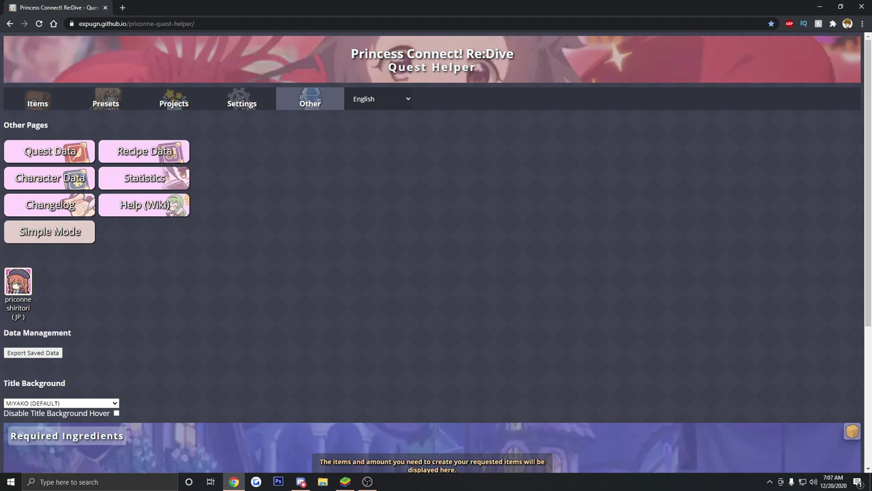
pyautogui.click(145, 151)
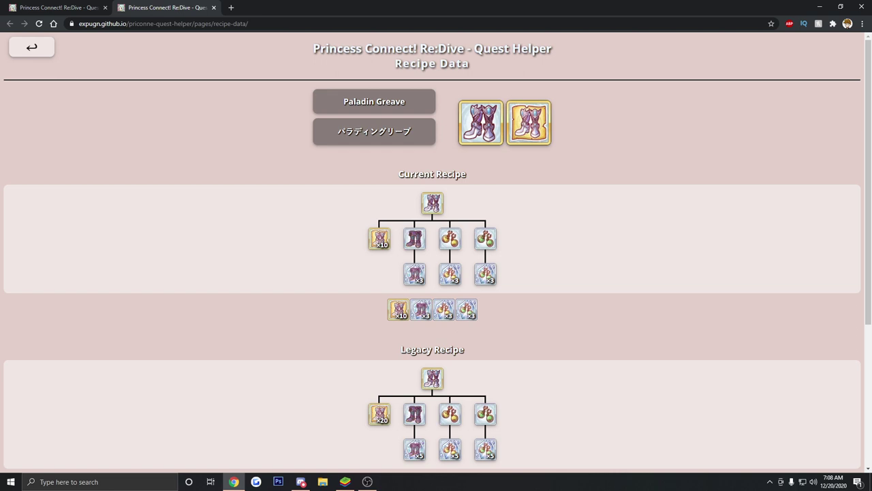
pyautogui.scroll(-1, 436, 273)
pyautogui.scroll(1, 436, 273)
pyautogui.click(213, 8)
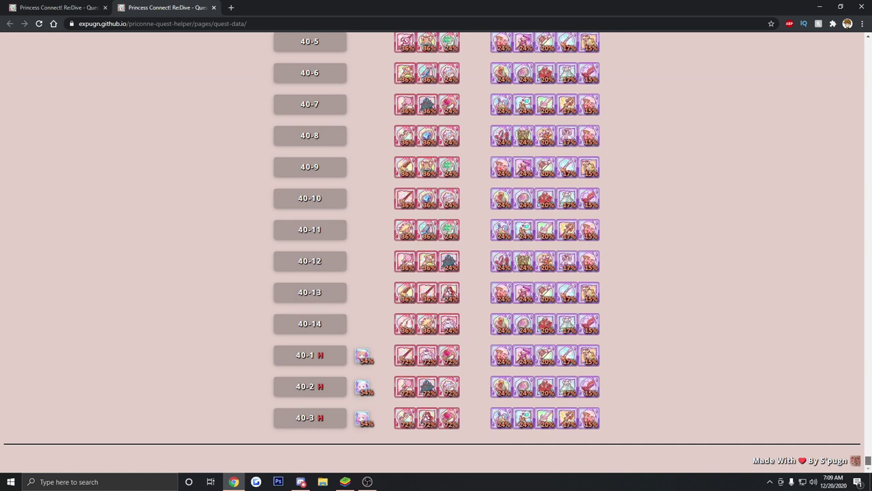
# Browse the Quest Data item drop rates from chapter 40 back to chapter 1, and close the page.
pyautogui.moveTo(868, 461); pyautogui.dragTo(867, 427)
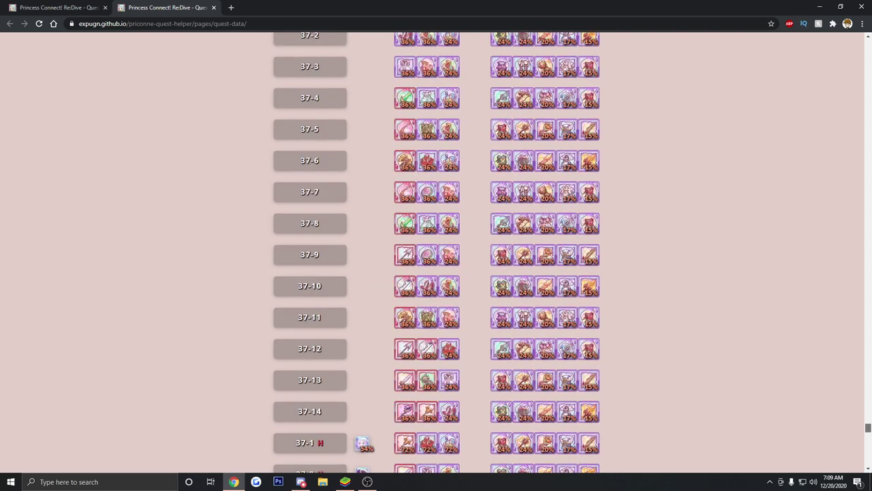
pyautogui.moveTo(867, 427); pyautogui.dragTo(867, 236)
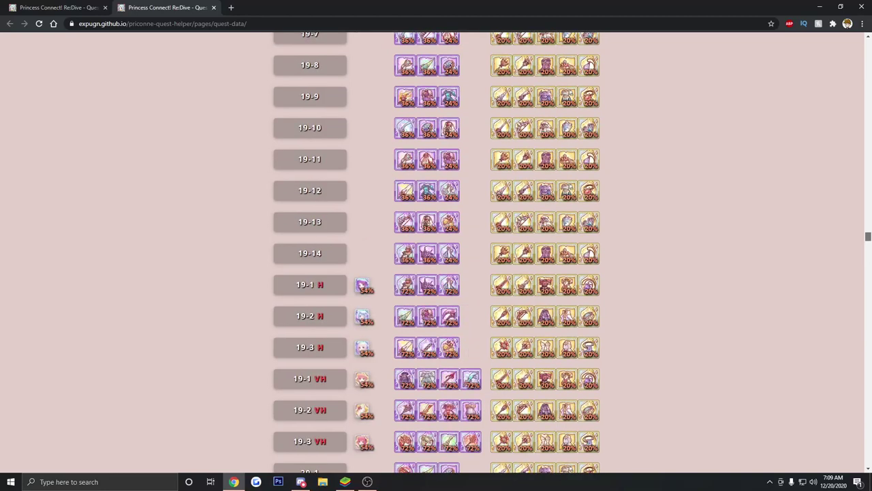
pyautogui.moveTo(867, 236); pyautogui.dragTo(867, 227)
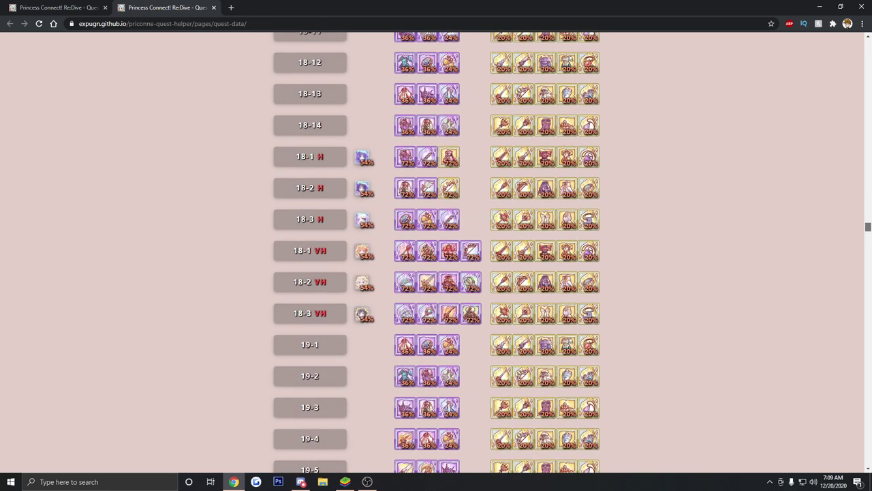
pyautogui.moveTo(867, 226); pyautogui.dragTo(867, 44)
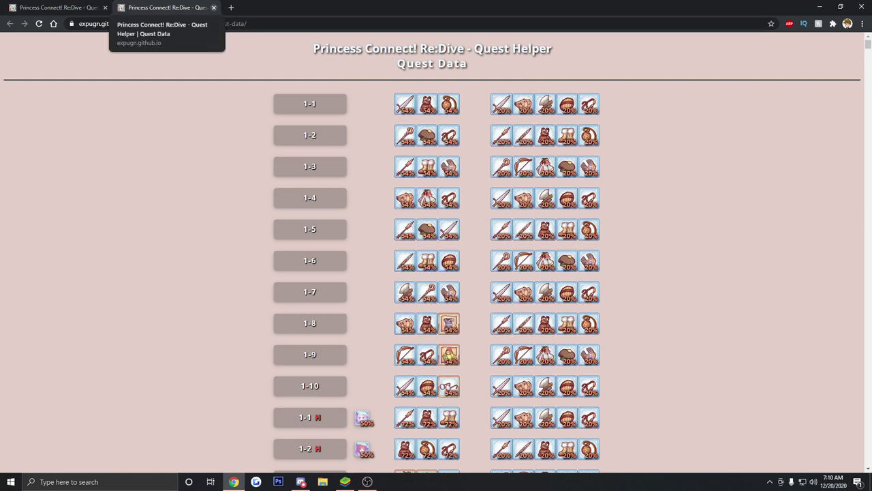
pyautogui.click(213, 8)
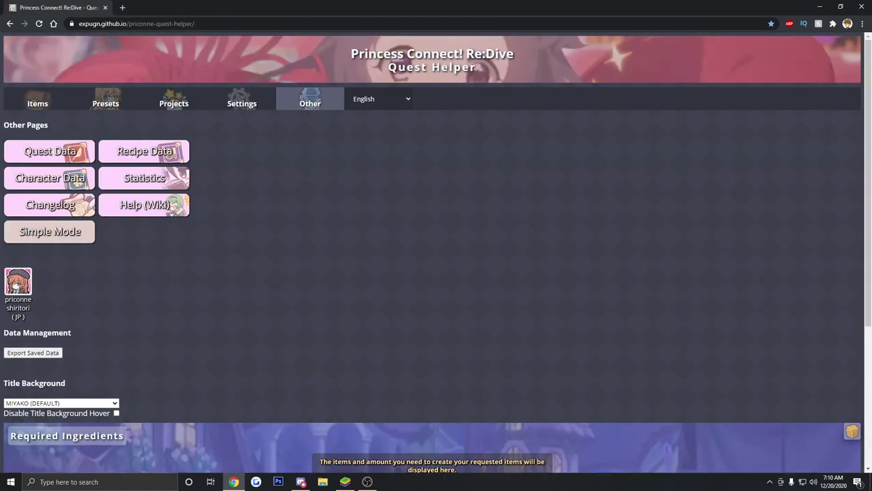
# Open the Character Data page and examine Nozomi's required equipment from Rank 1 to Rank 19, and close the page.
pyautogui.click(50, 177)
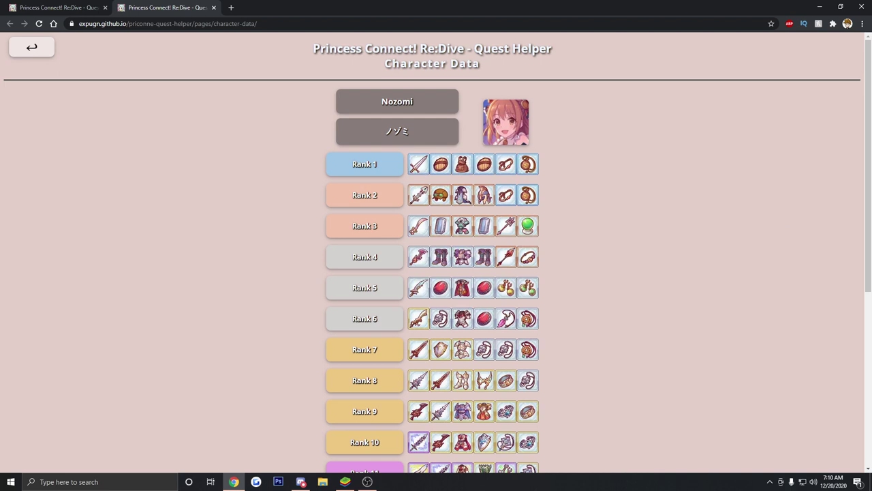
pyautogui.scroll(-5, 436, 252)
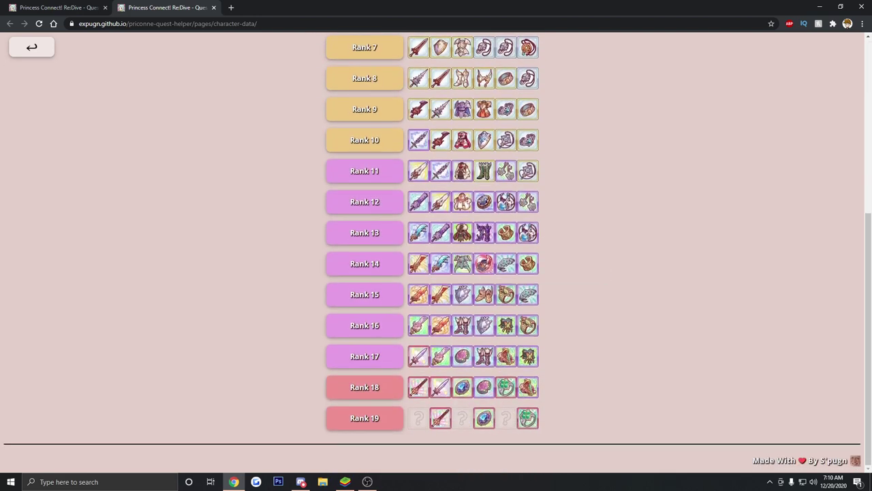
pyautogui.scroll(4, 436, 252)
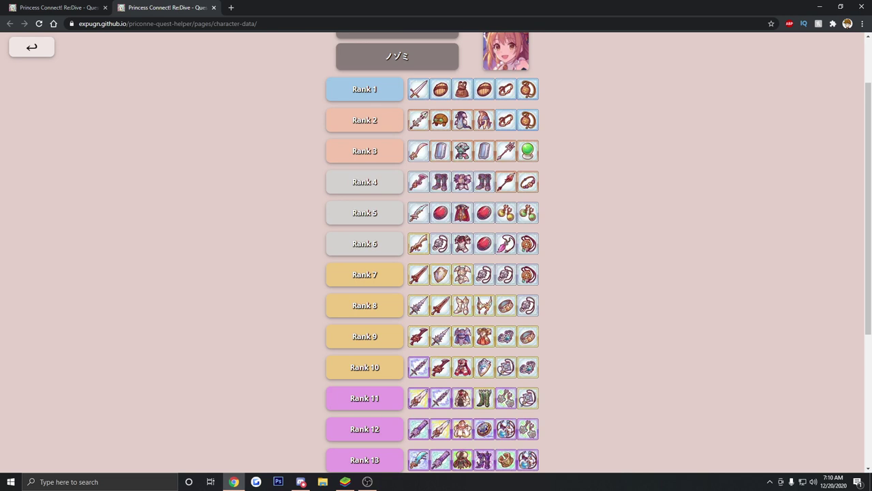
pyautogui.scroll(-1, 436, 253)
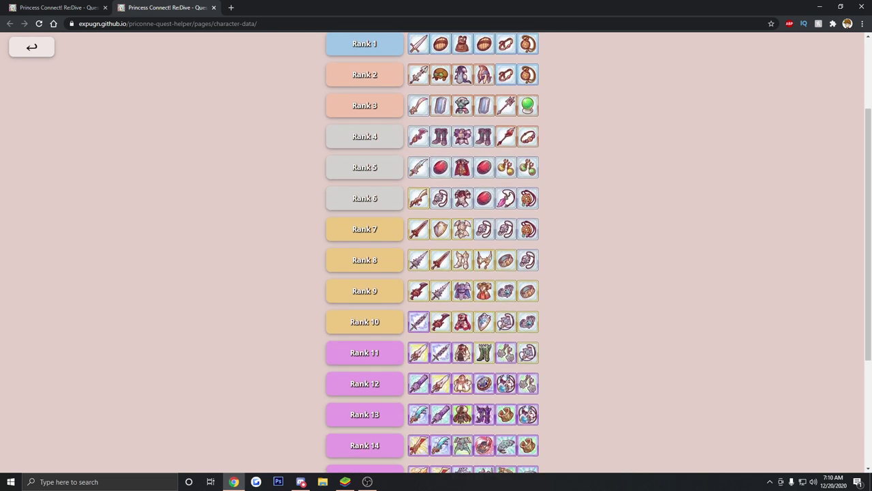
pyautogui.scroll(-2, 437, 252)
pyautogui.scroll(2, 436, 253)
pyautogui.scroll(1, 436, 252)
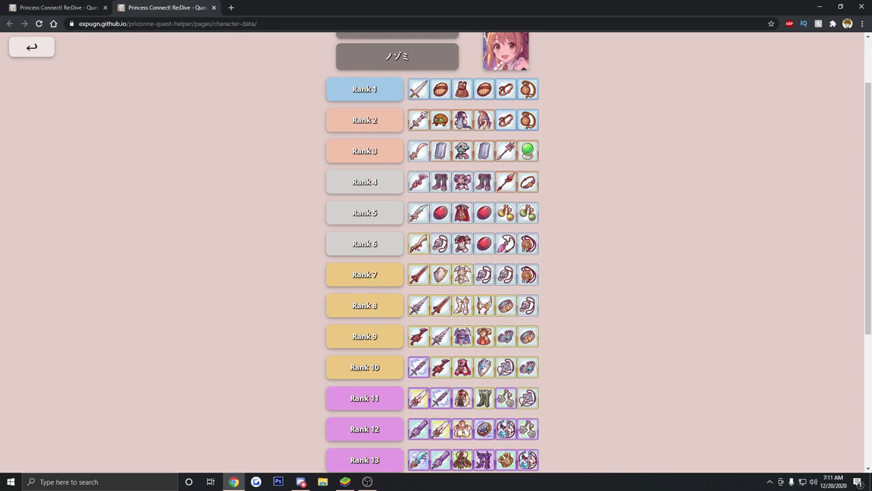
pyautogui.scroll(-2, 436, 252)
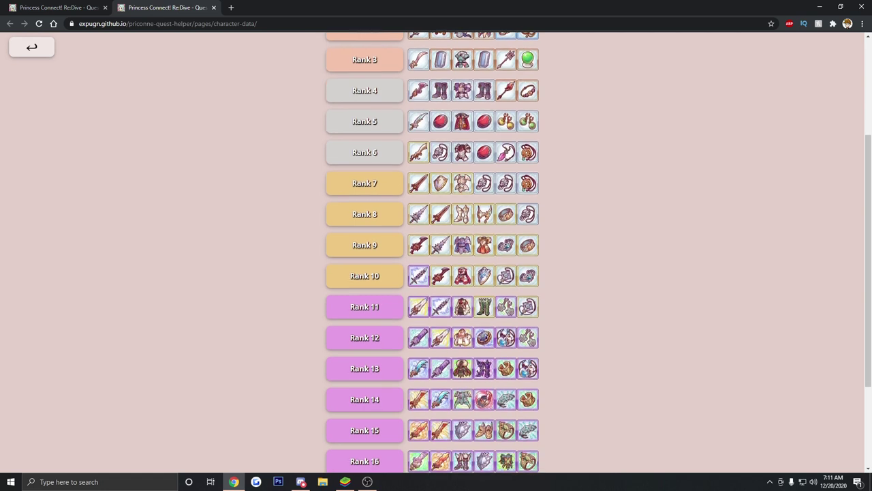
pyautogui.scroll(-3, 439, 354)
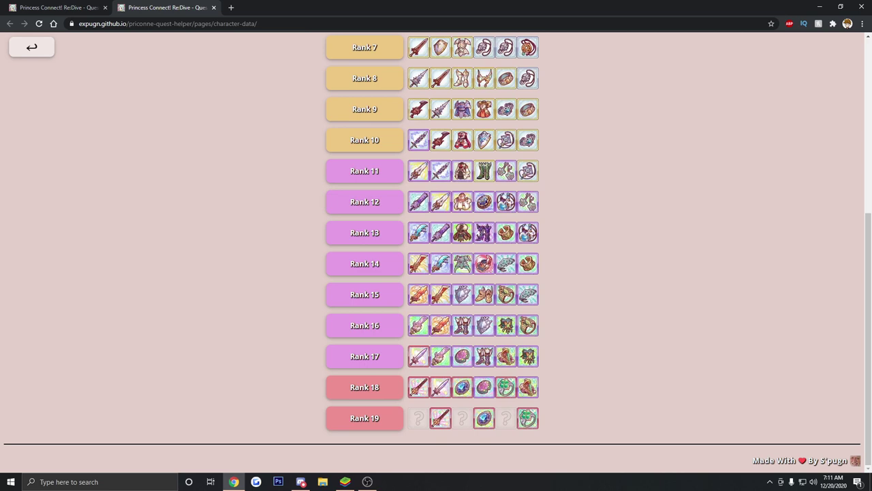
pyautogui.scroll(5, 436, 252)
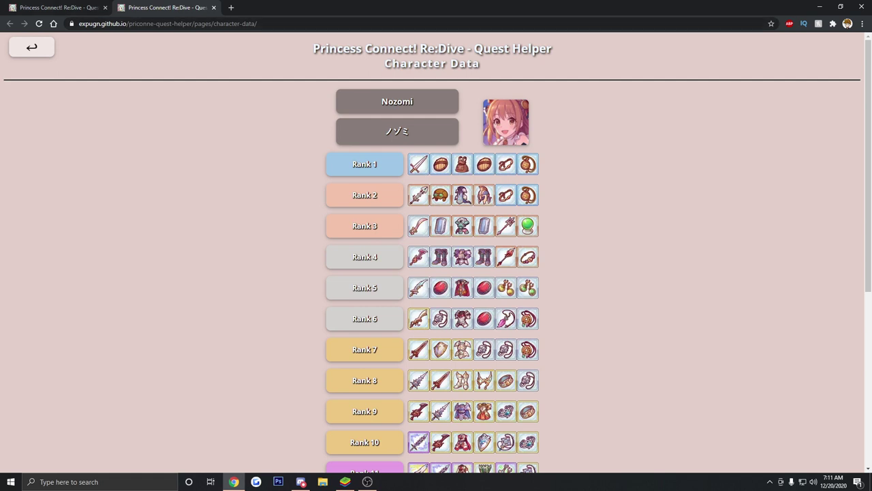
pyautogui.click(213, 7)
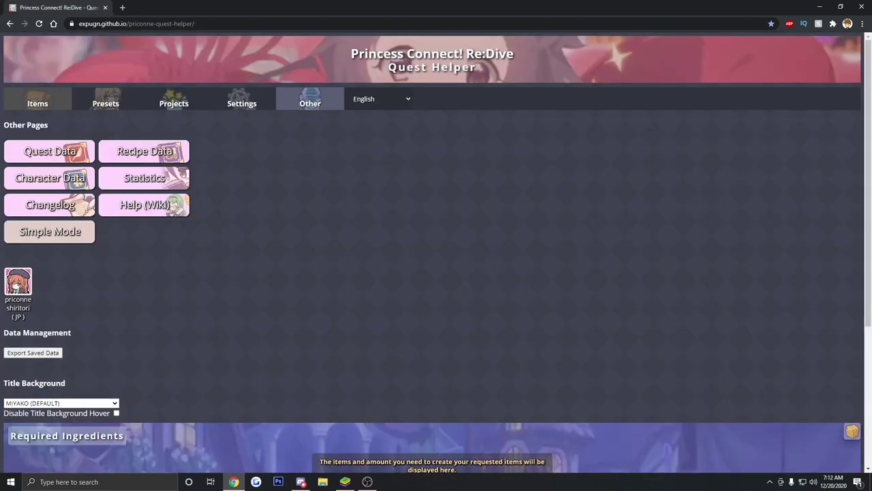
# Request one of the third item in the Copper category and check its recommended quests.
pyautogui.click(38, 99)
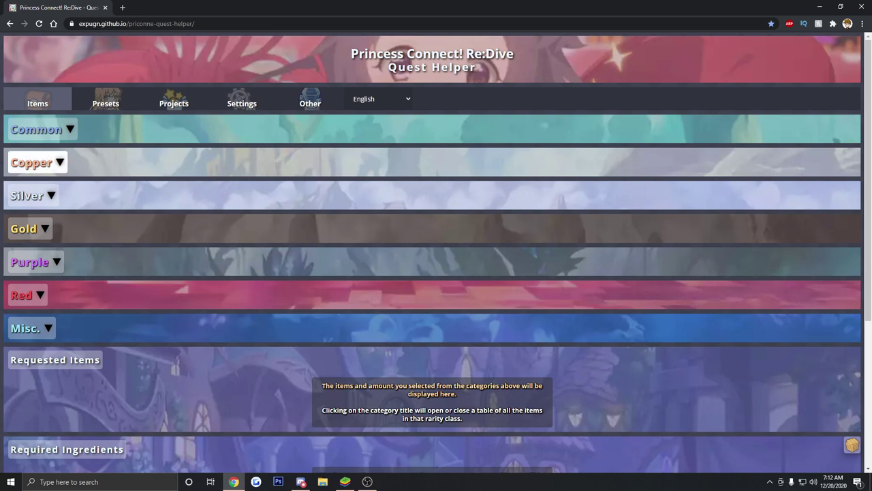
pyautogui.click(31, 162)
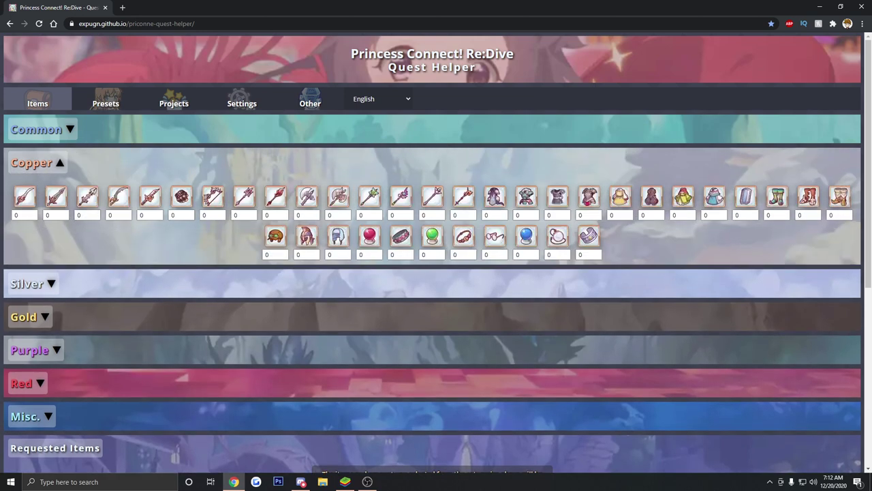
pyautogui.click(83, 215)
pyautogui.click(95, 213)
pyautogui.scroll(-1, 436, 272)
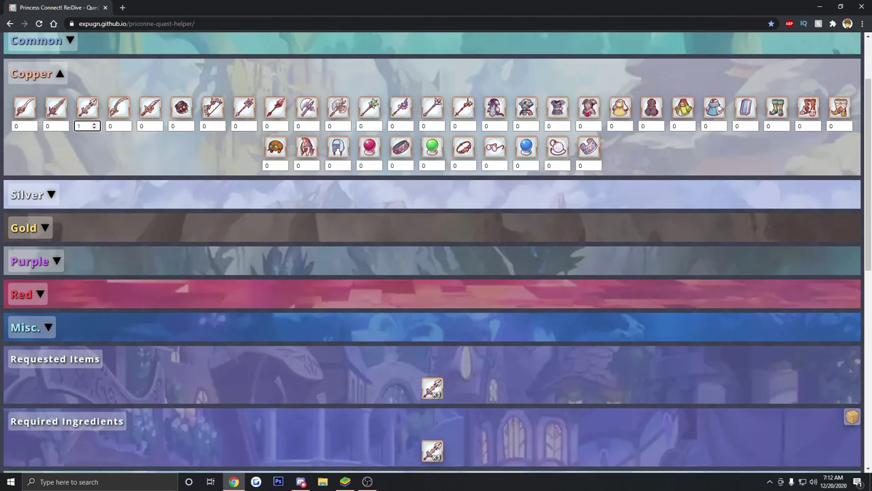
pyautogui.scroll(-2, 436, 252)
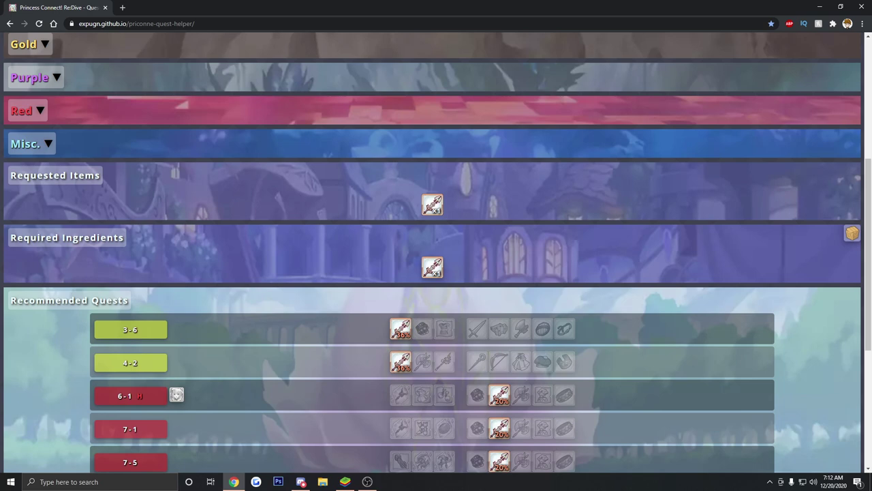
pyautogui.scroll(5, 79, 214)
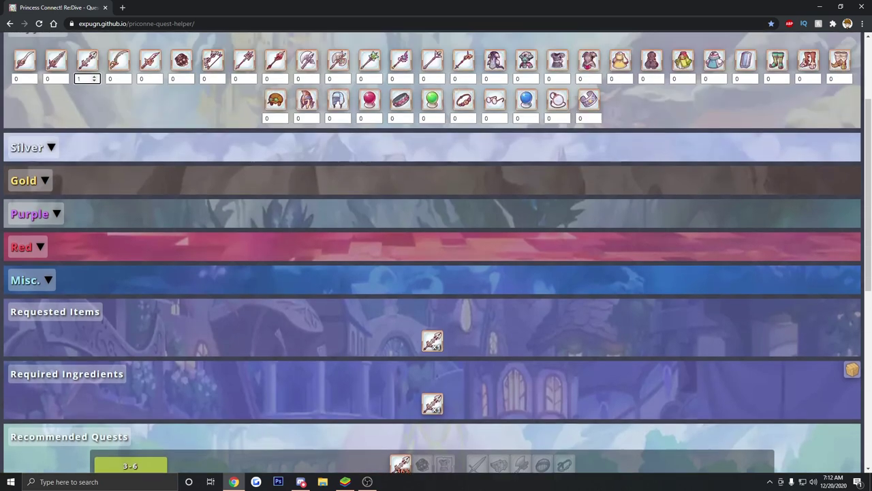
# Request one Chaos Blade, the fourth item in the Gold category.
pyautogui.scroll(-1, 93, 214)
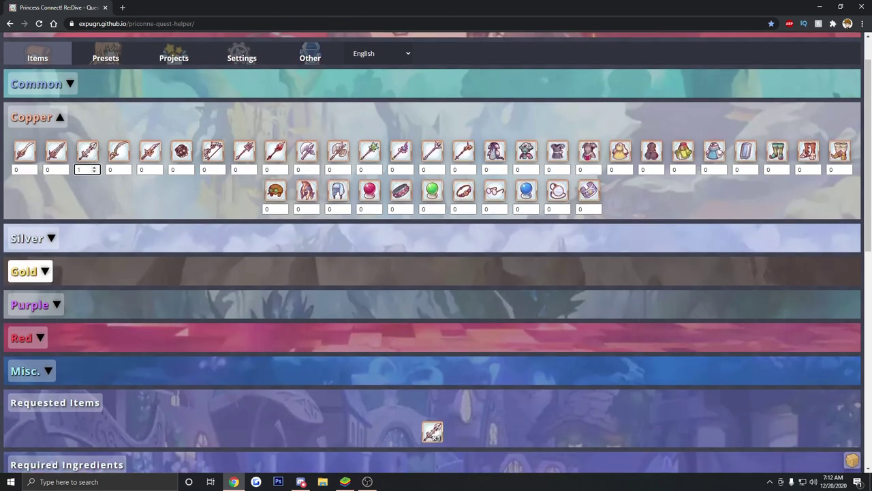
pyautogui.click(24, 272)
pyautogui.click(117, 324)
# Examine the required ingredients and the drop rates of the recommended quests for the two requested items.
pyautogui.scroll(-5, 436, 252)
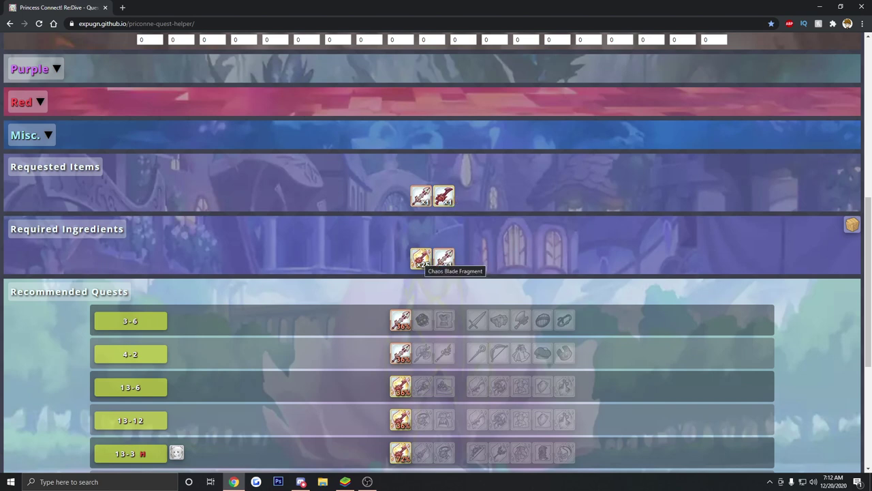
pyautogui.scroll(-2, 423, 259)
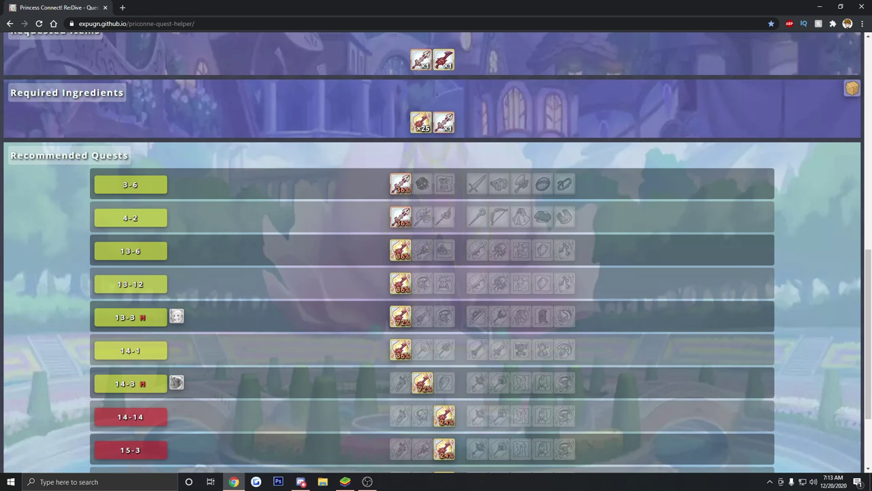
pyautogui.scroll(1, 436, 252)
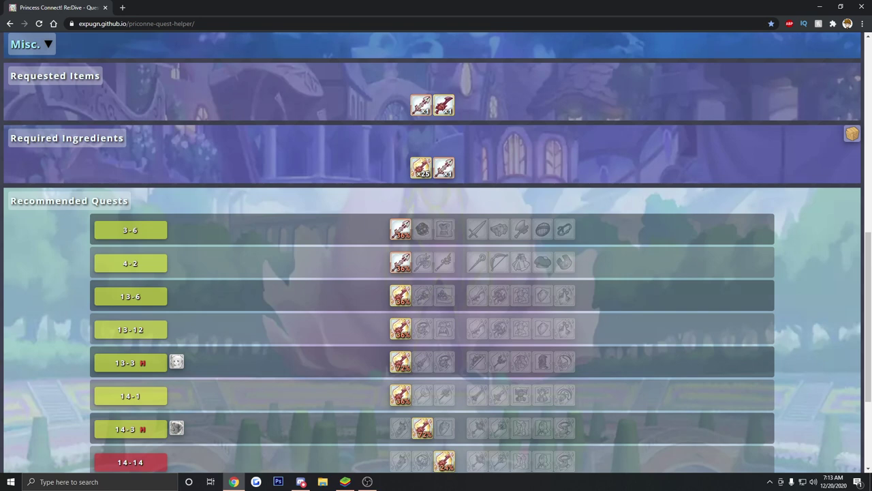
pyautogui.scroll(-2, 436, 252)
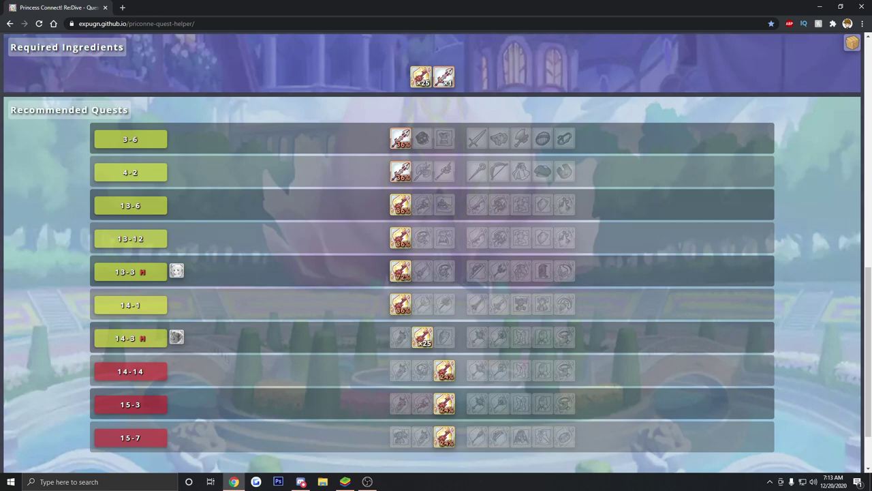
pyautogui.scroll(-2, 436, 252)
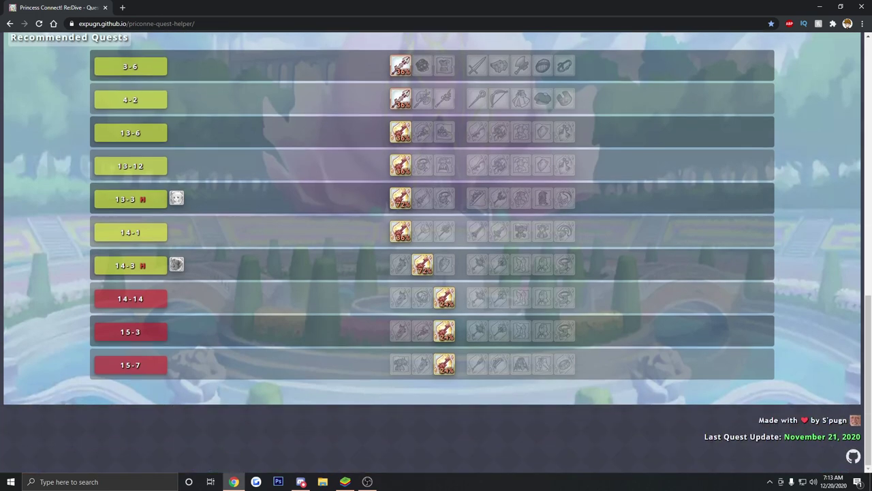
pyautogui.scroll(1, 436, 252)
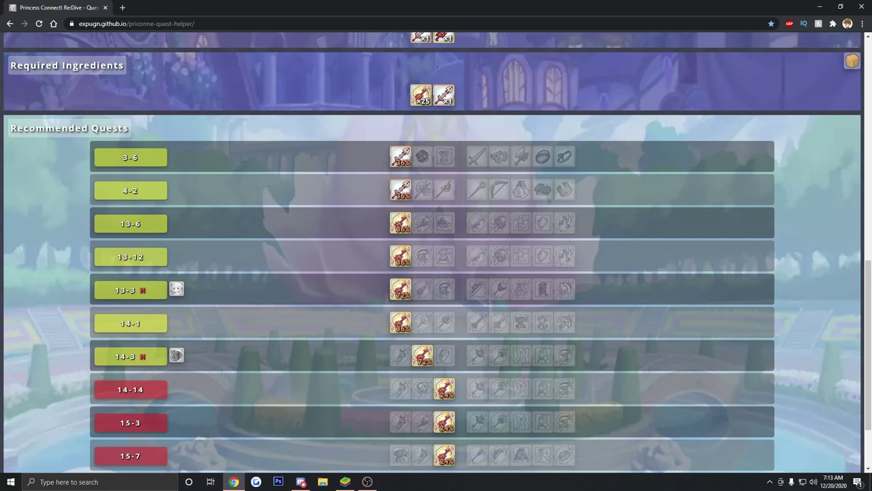
pyautogui.scroll(1, 436, 272)
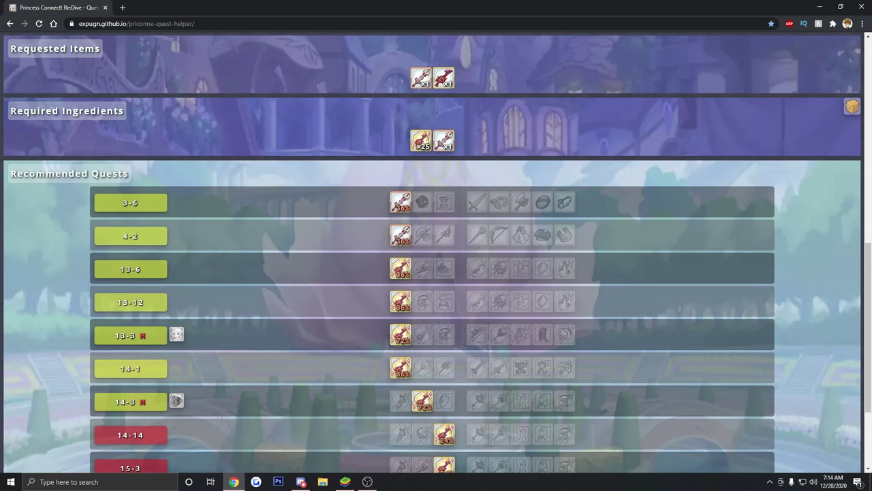
# Request one each of the seventh, tenth, eleventh and twelfth Gold items in the first row and the ninth in the second row.
pyautogui.scroll(8, 190, 206)
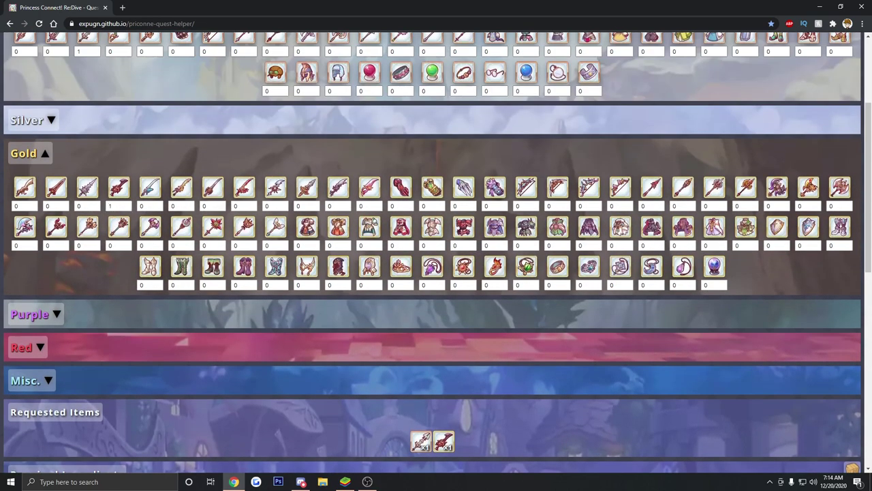
pyautogui.click(212, 206)
pyautogui.click(219, 204)
pyautogui.doubleClick(272, 245)
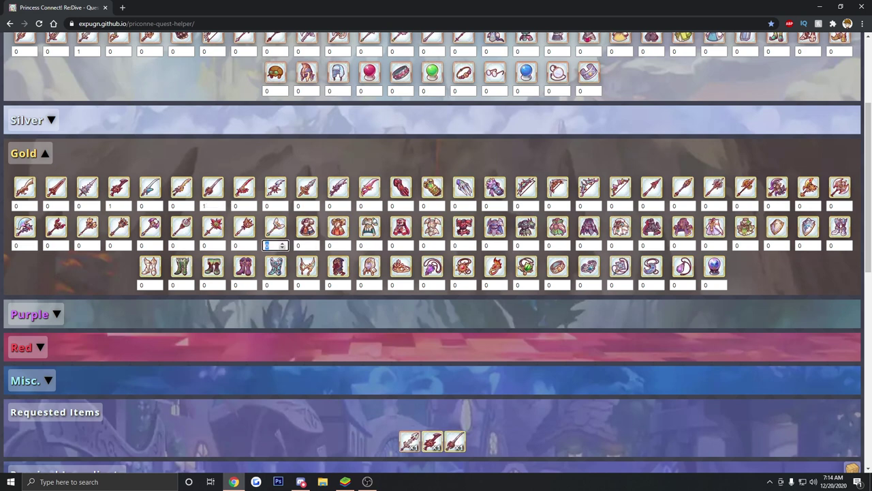
pyautogui.write('1')
pyautogui.click(314, 203)
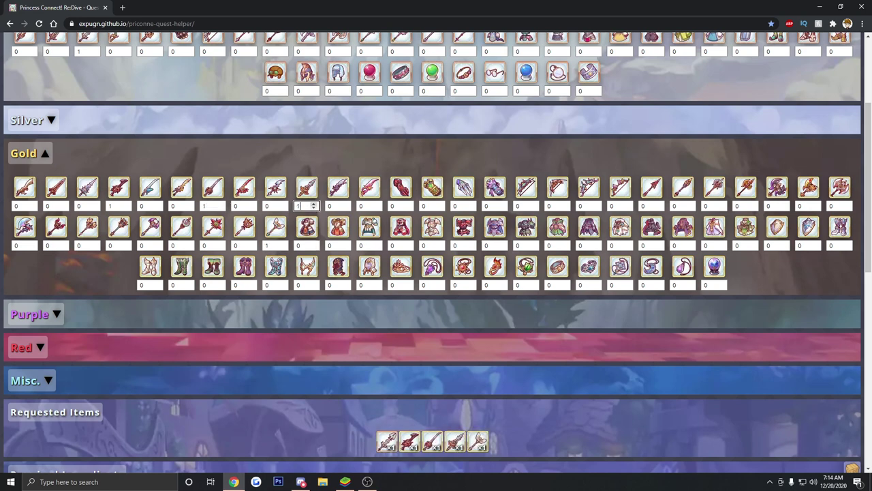
pyautogui.click(345, 203)
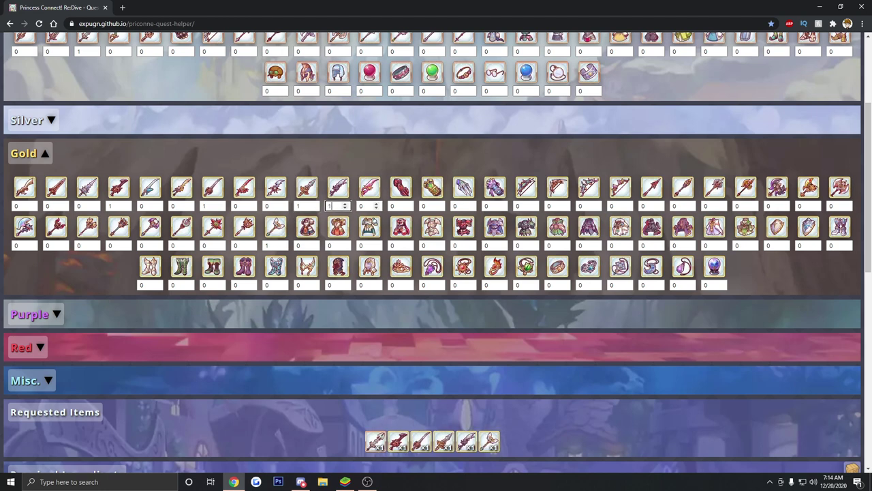
pyautogui.click(376, 204)
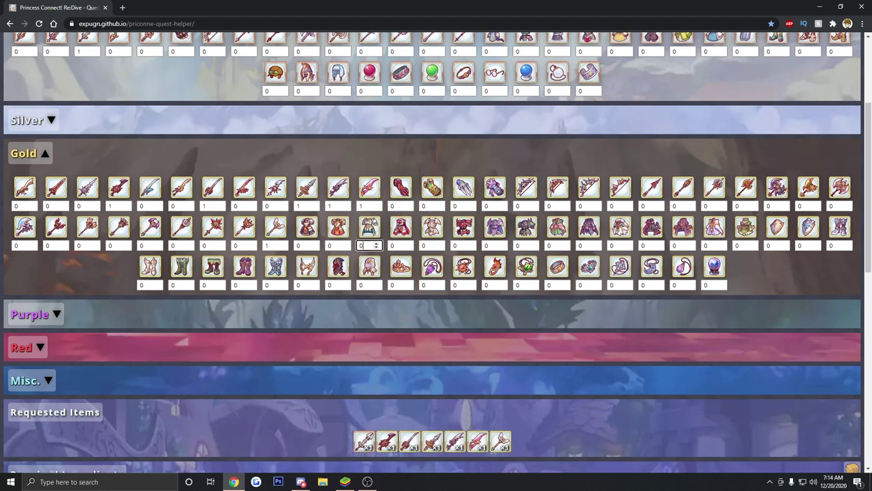
# Request one each of the twelfth and fifteenth second-row Gold items and the sixteenth first-row item, plus two of the ninth third-row item.
pyautogui.click(376, 243)
pyautogui.click(408, 282)
pyautogui.click(407, 282)
pyautogui.click(470, 242)
pyautogui.click(502, 203)
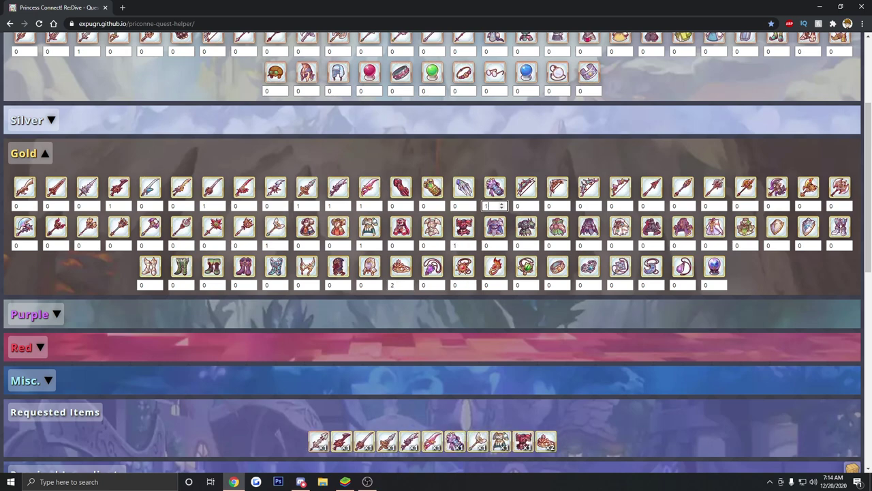
# Examine the required ingredients and the drop rates of the recommended quests for all requested items.
pyautogui.scroll(-2, 468, 285)
pyautogui.scroll(-3, 477, 301)
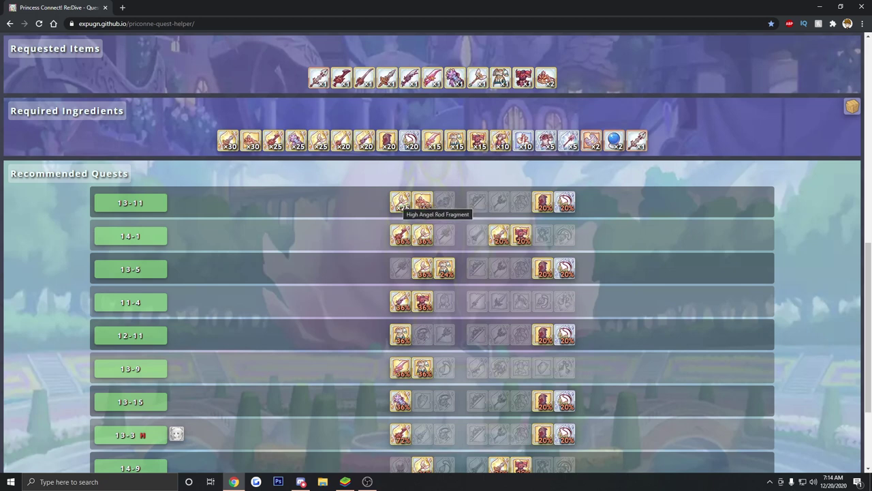
pyautogui.scroll(1, 436, 273)
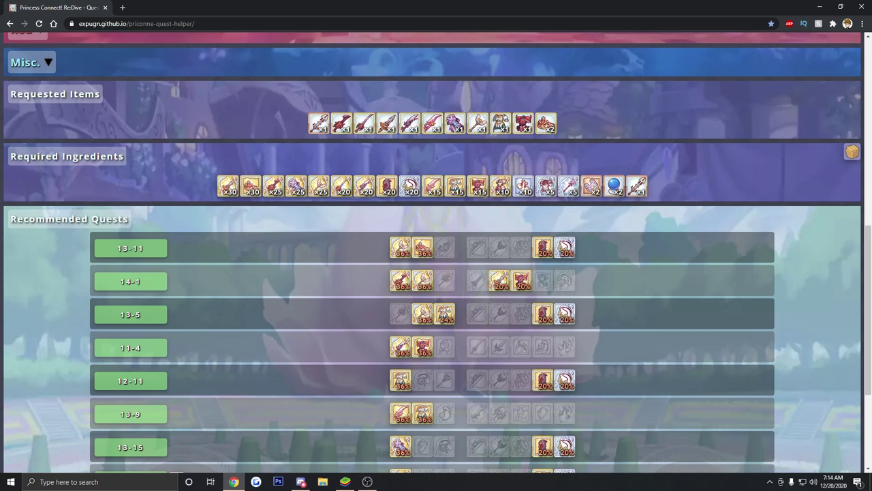
pyautogui.scroll(7, 436, 252)
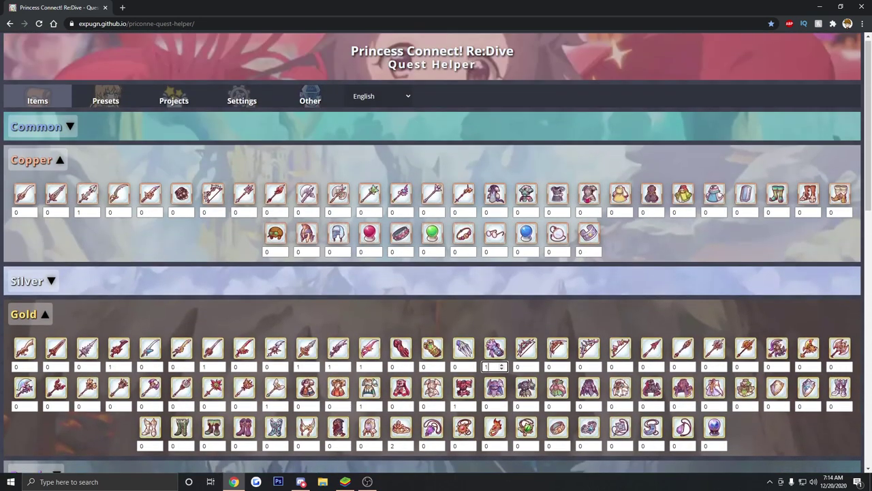
# Look up Nozomi's equipment for each rank on the Character Data page and close that page.
pyautogui.click(310, 100)
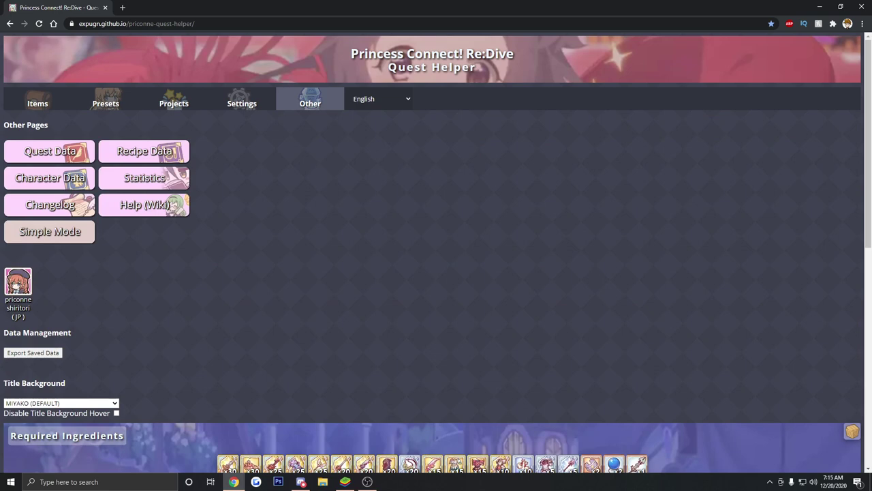
pyautogui.click(49, 177)
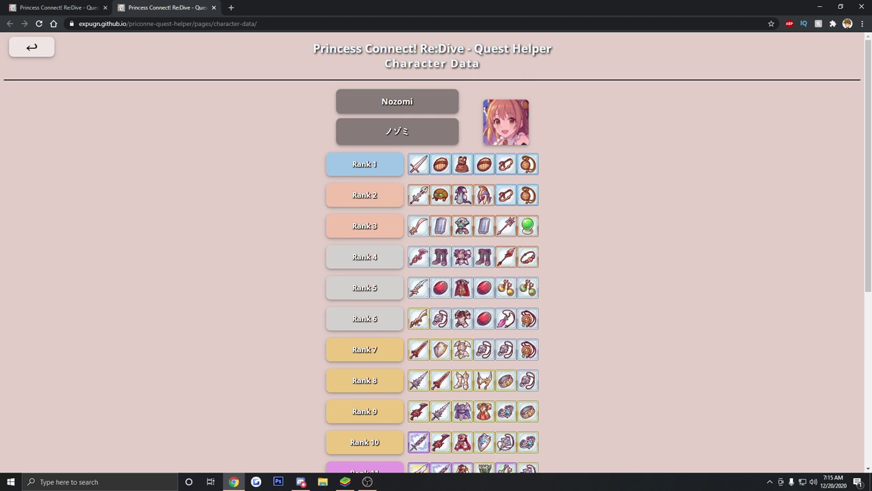
pyautogui.press('Escape')
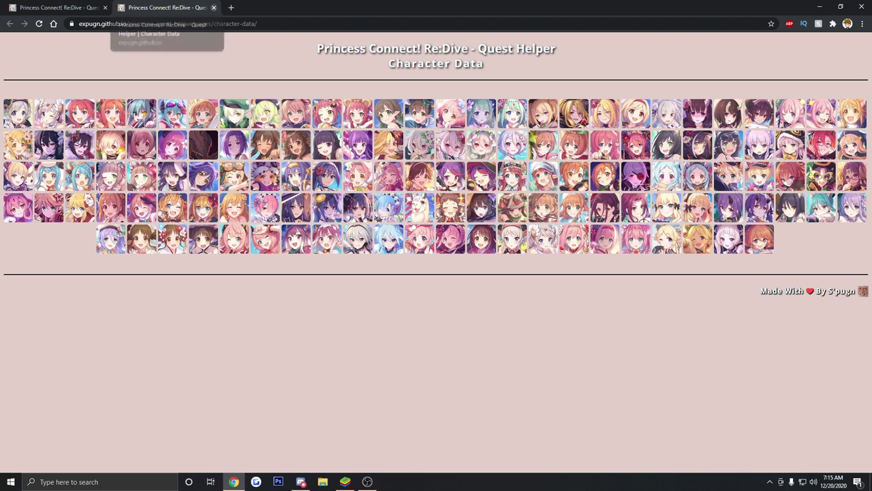
pyautogui.click(213, 7)
# Return to the item requests and review the recommended quests through to the end of the list.
pyautogui.click(37, 99)
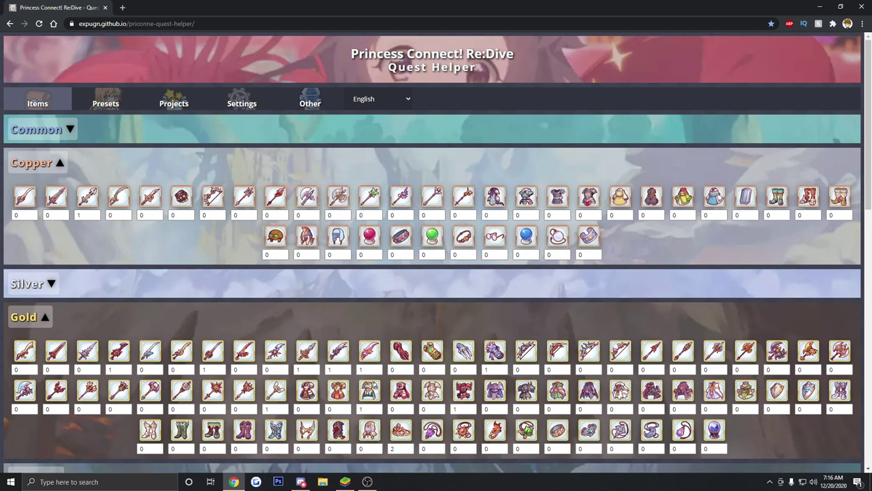
pyautogui.scroll(-10, 432, 252)
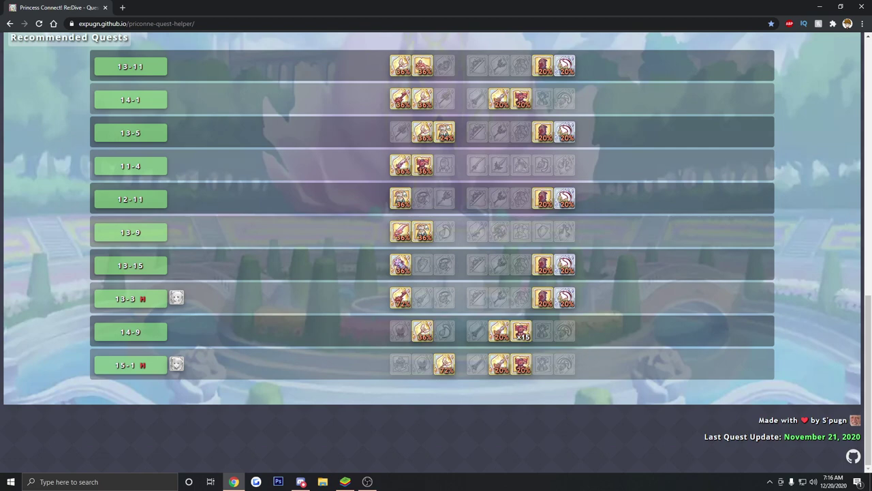
pyautogui.scroll(15, 431, 252)
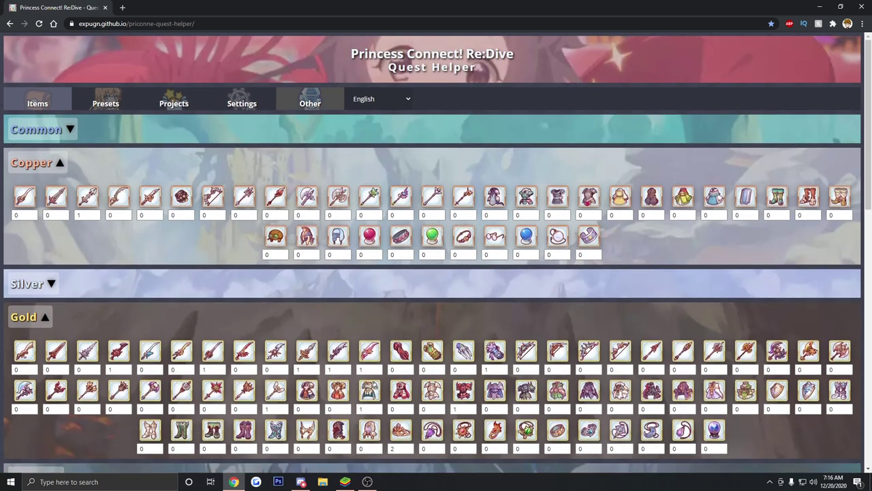
pyautogui.click(310, 98)
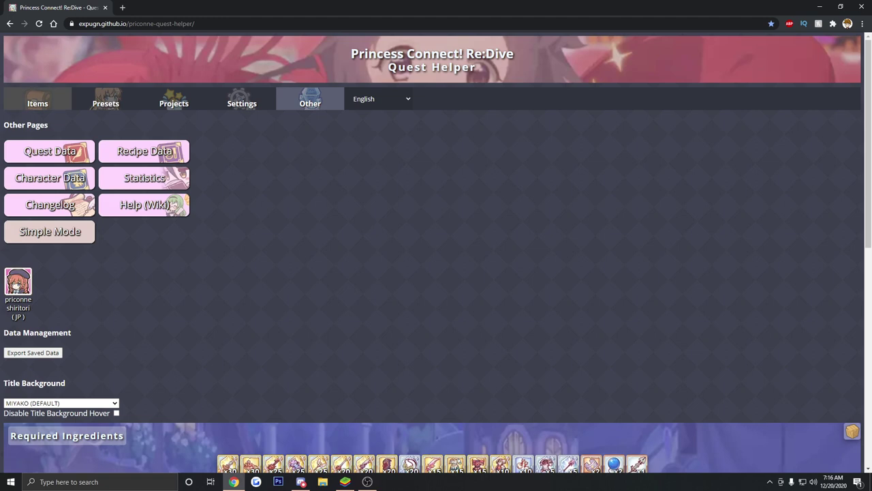
pyautogui.click(37, 101)
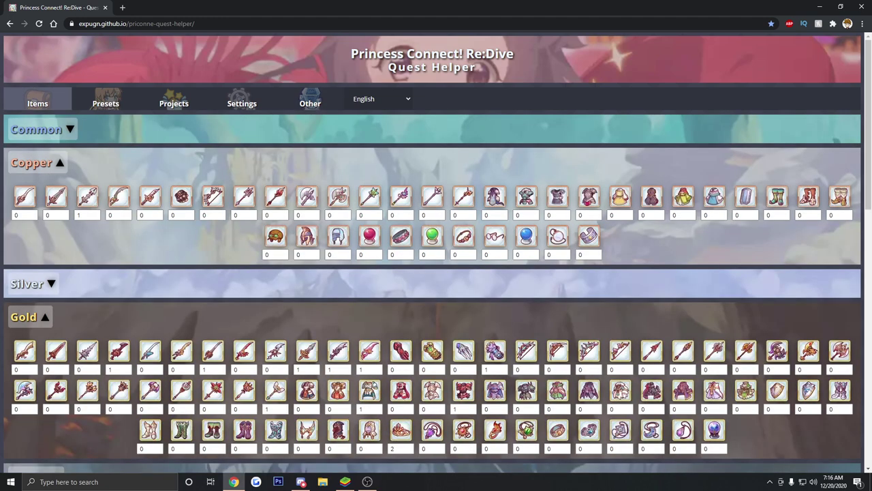